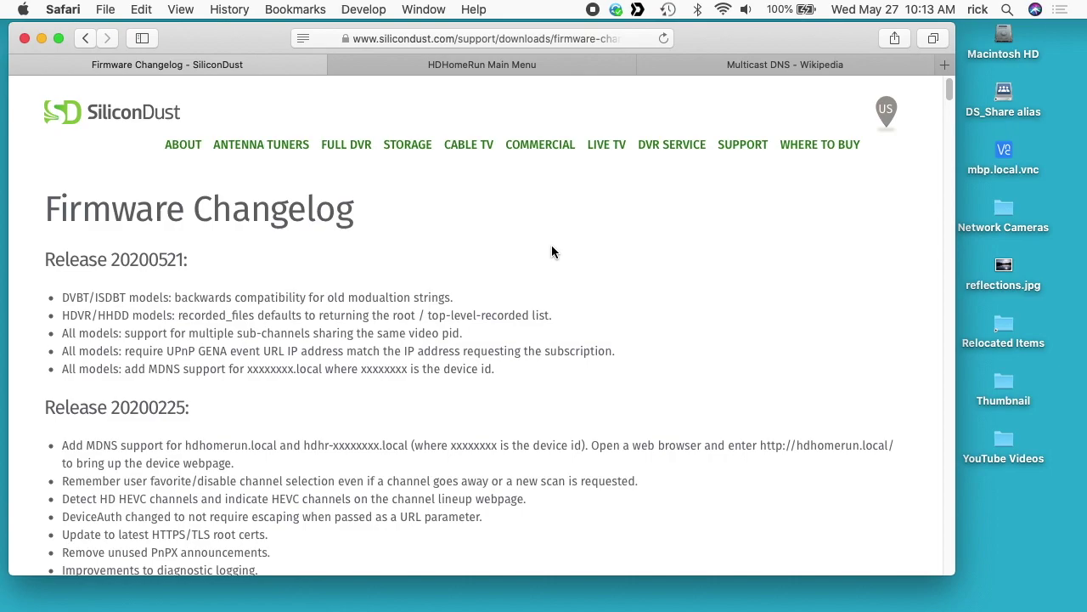
Close the firmware changelog page and open the HDHomeRun's System Status page.
key("super+w")
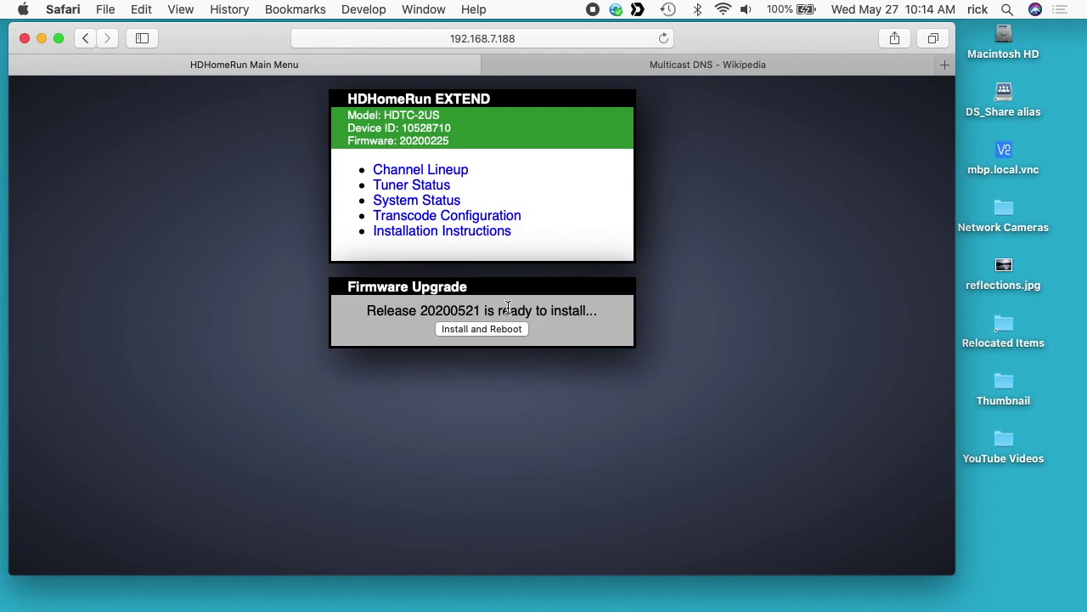
left_click(434, 206)
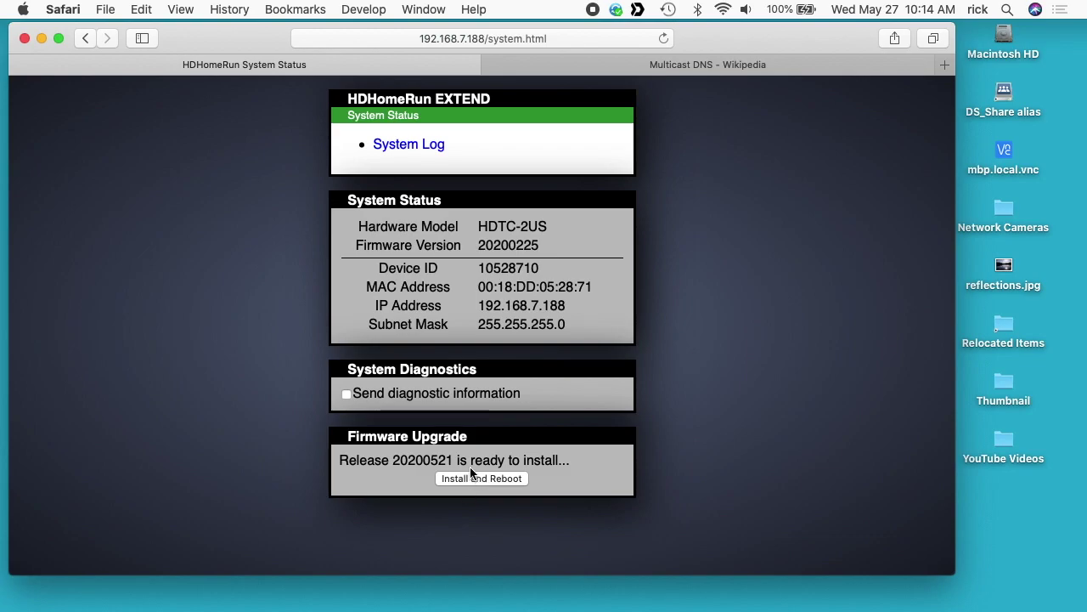
Switch to Terminal, play channel 8.1 from 192.168.7.188 with the prepared ffplay command, quit playback and recall the command on a cleared screen.
key("super+Tab")
key("super+Tab")
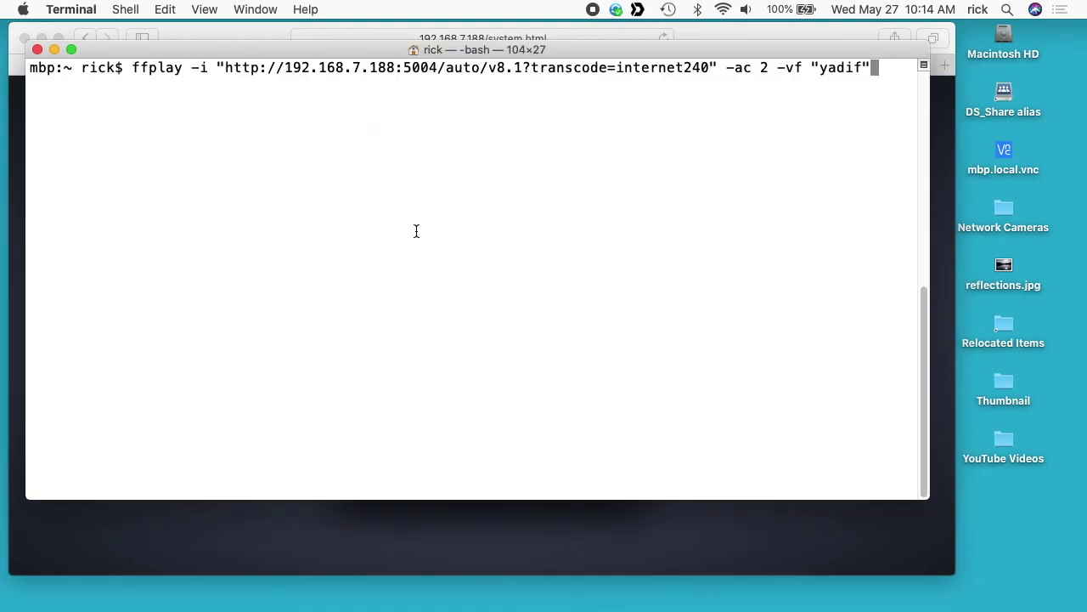
key("Return")
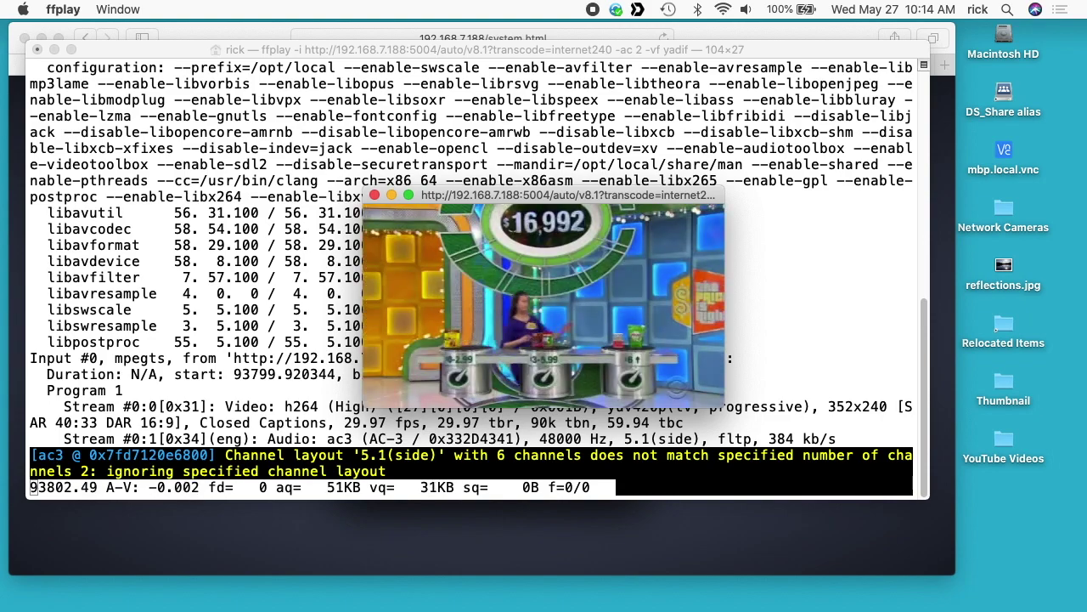
type("q")
type("clear")
key("Return")
key("Up")
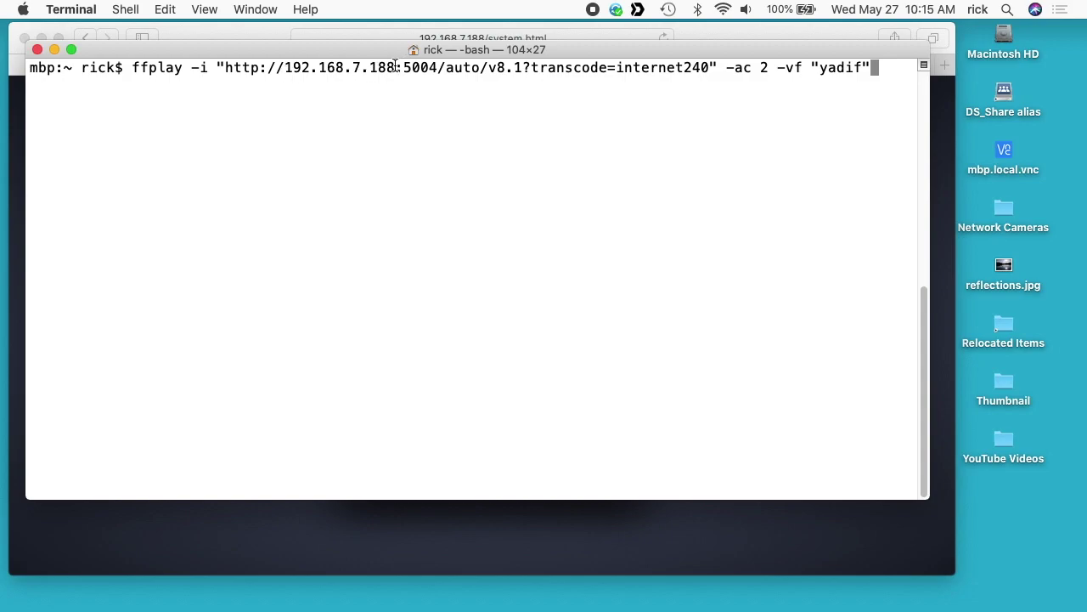
Switch to Safari, install firmware release 20200521 on the HDHomeRun with a reboot, and reload its main page.
left_click(385, 23)
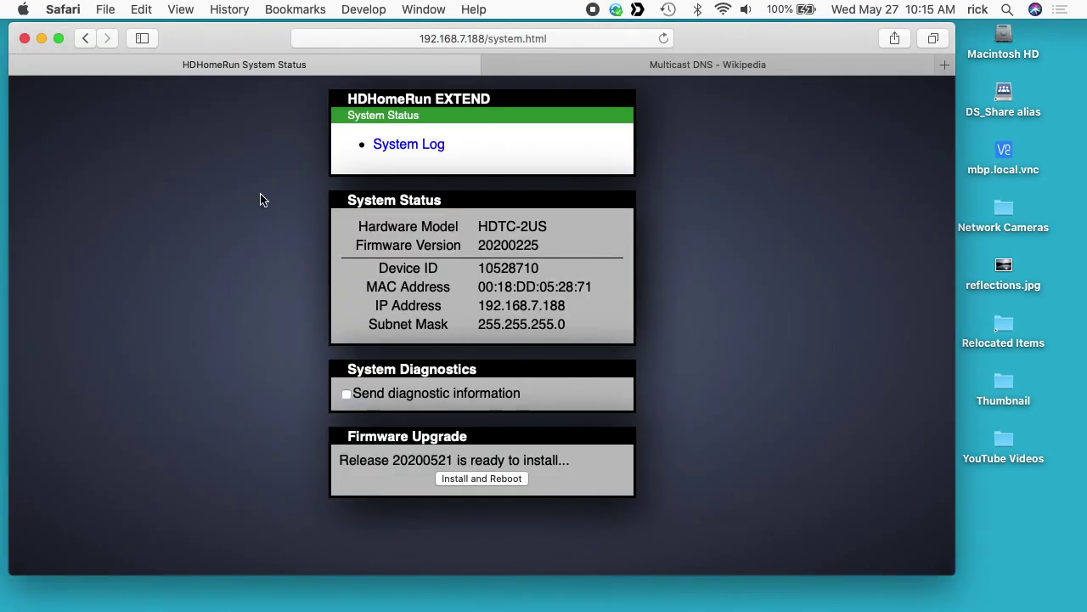
left_click(488, 477)
left_click(471, 328)
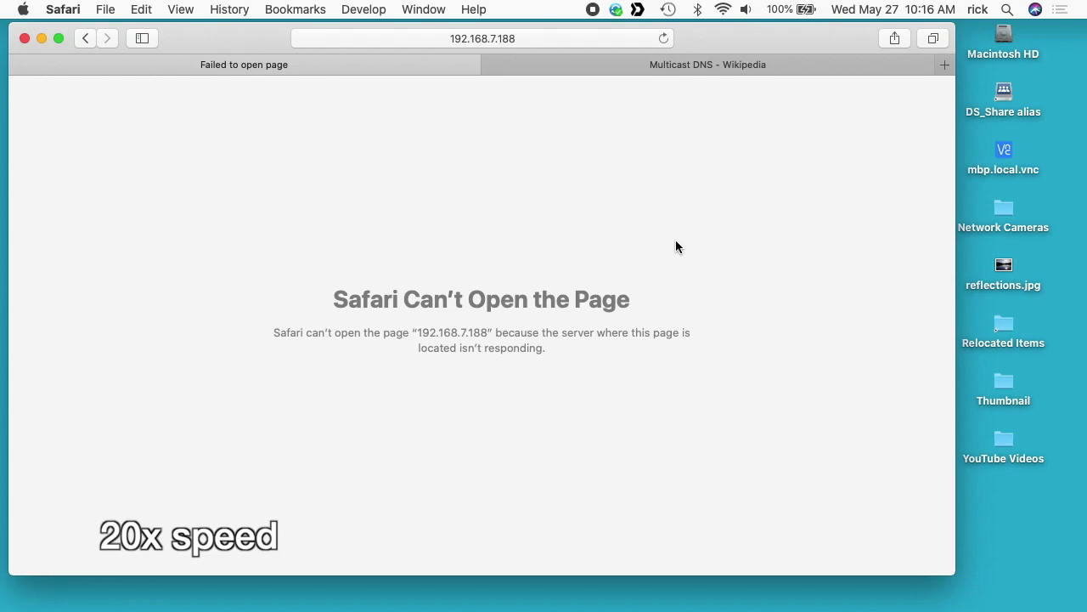
left_click(666, 38)
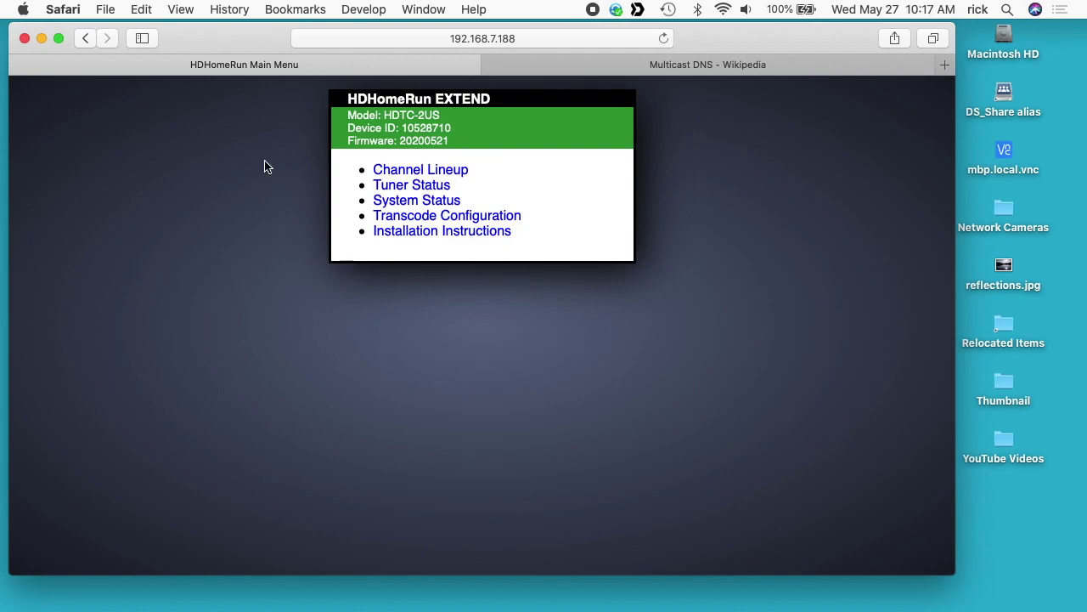
Copy the HDHomeRun's device ID from its main page and open the device at 10528710.local.
double_click(419, 126)
key("super+c")
left_click(432, 39)
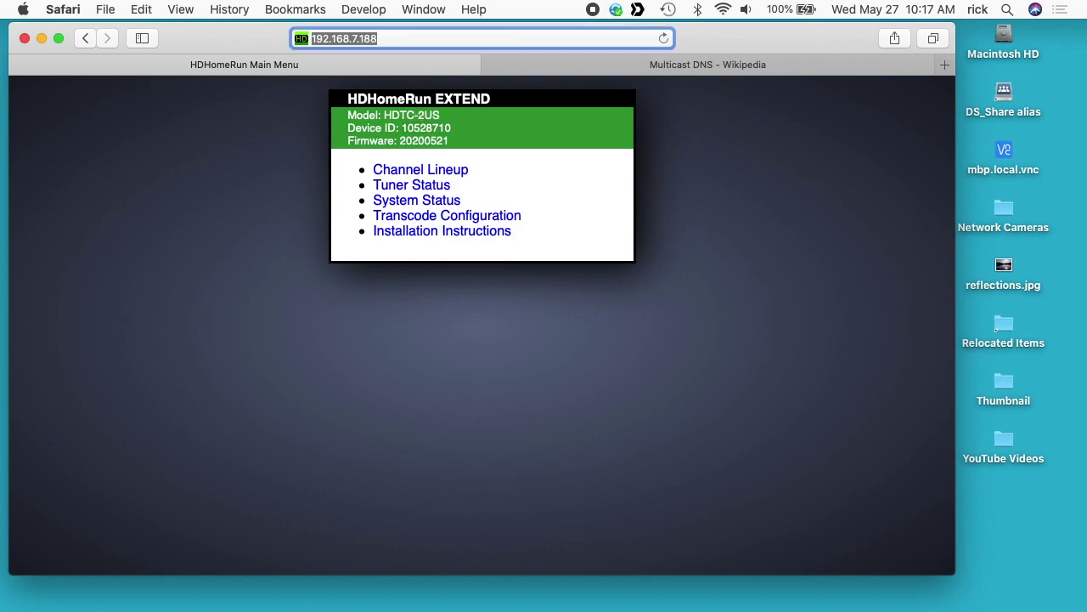
key("super+v")
type(".local")
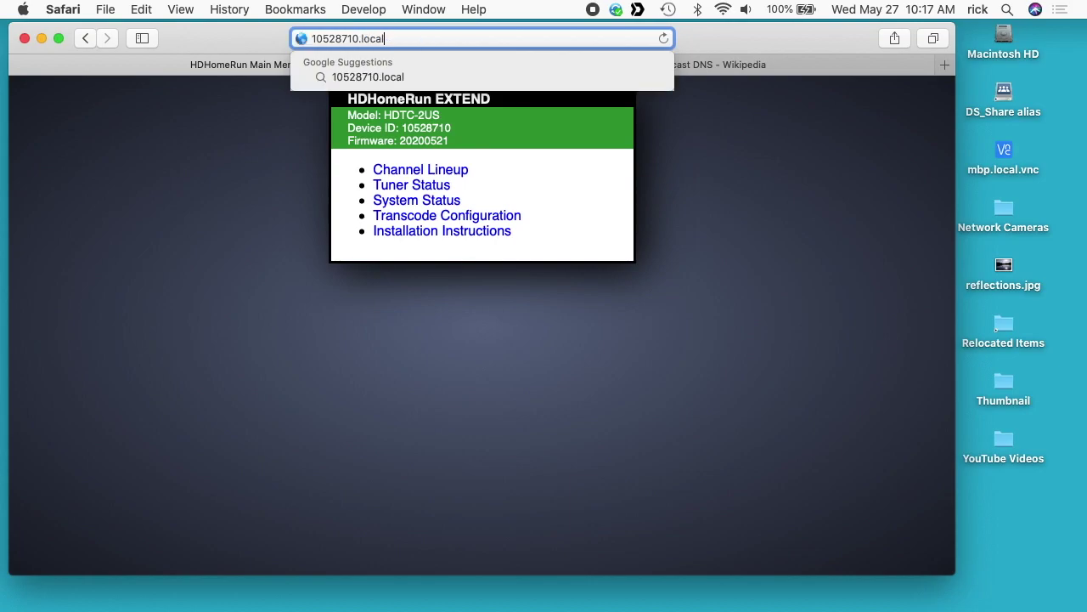
key("Return")
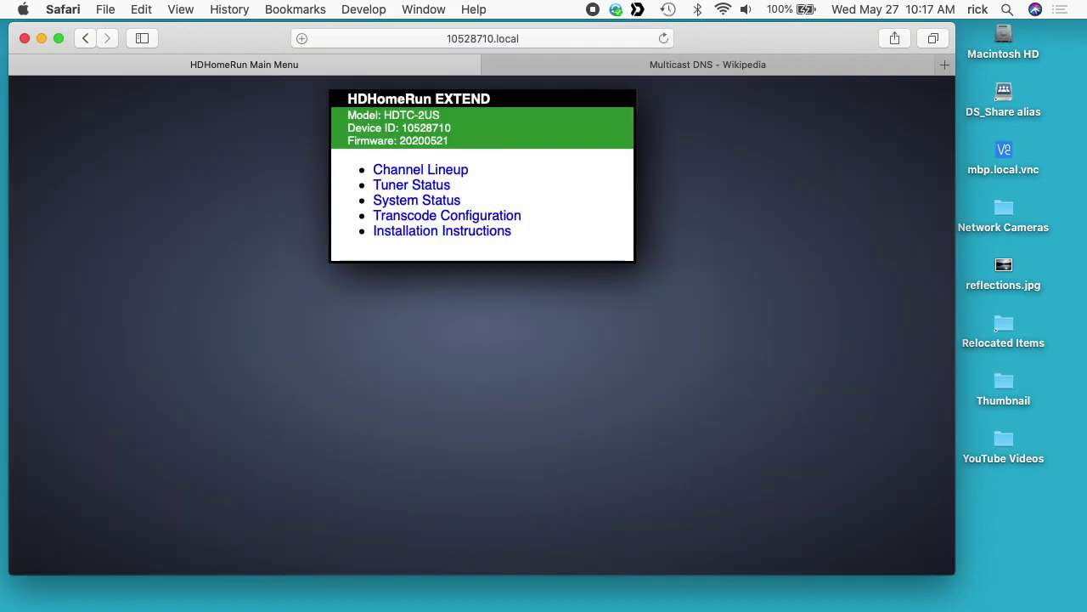
Switch to Terminal and replace the IP address in the ffplay command with 10528710.local, keeping port 5004 and the channel path.
key("super+Tab")
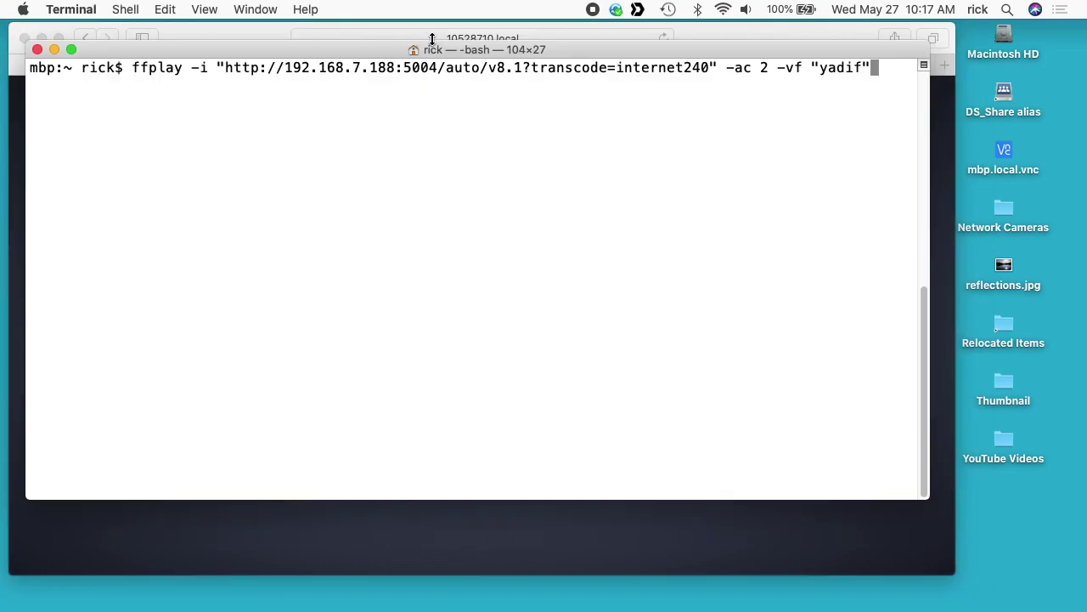
key("Left")
key("Left")
key("Left")
key("Left")
key("Left")
key("Left")
key("Left")
key("Left")
key("Left")
key("Left")
key("Left")
key("Left")
key("Left")
key("Left")
key("Left")
key("Left")
key("Left")
key("Left")
key("Left")
key("Left")
key("Left")
key("Left")
key("Left")
key("Left")
key("Left")
key("Left")
key("Left")
key("Left")
key("Left")
key("Left")
key("Left")
key("BackSpace")
key("BackSpace")
key("BackSpace")
key("BackSpace")
key("BackSpace")
key("BackSpace")
key("BackSpace")
key("BackSpace")
key("BackSpace")
key("BackSpace")
key("BackSpace")
key("BackSpace")
key("BackSpace")
key("super+v")
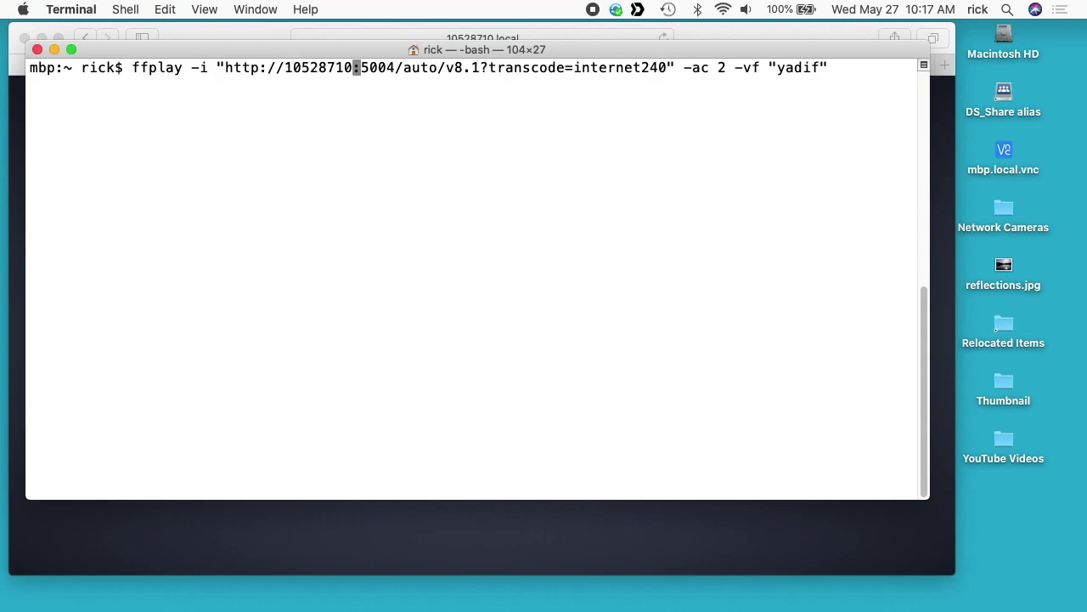
type(".local")
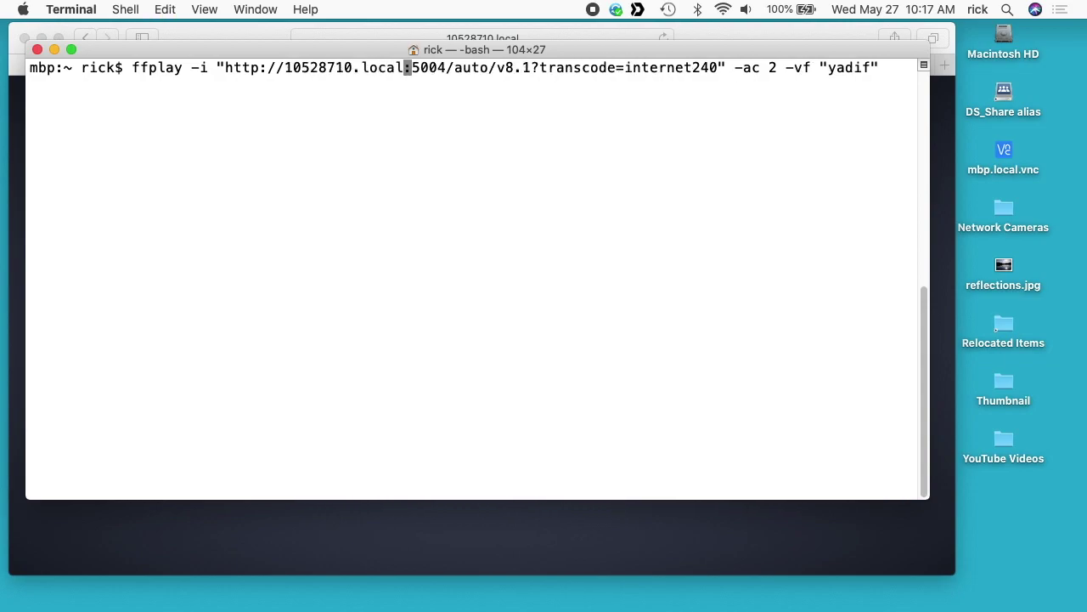
Run the ffplay command to stream channel 8.1 from 10528710.local, then quit playback.
key("Return")
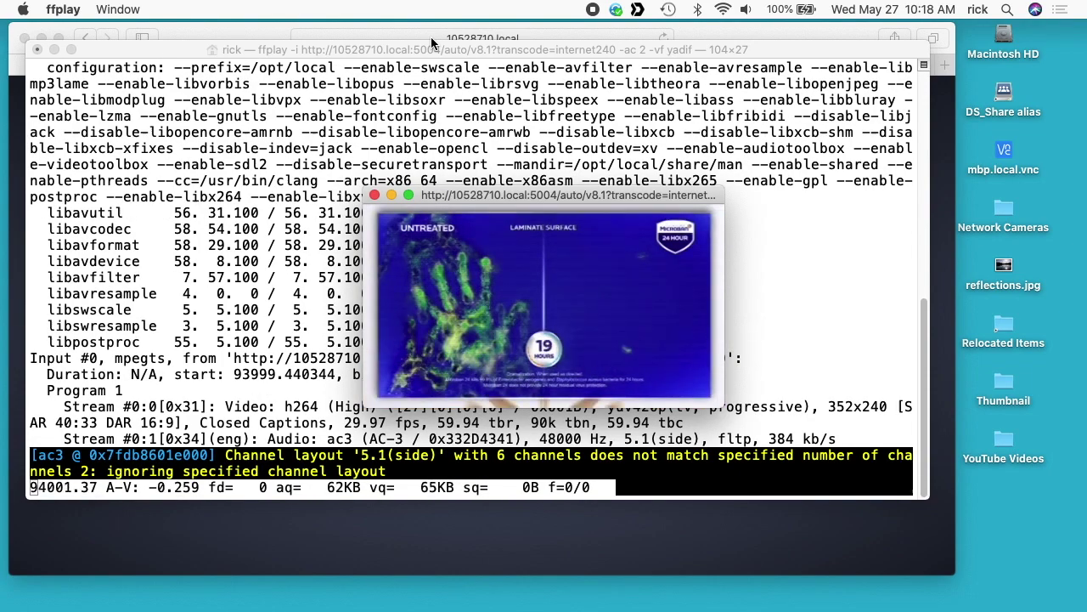
key("q")
key("Up")
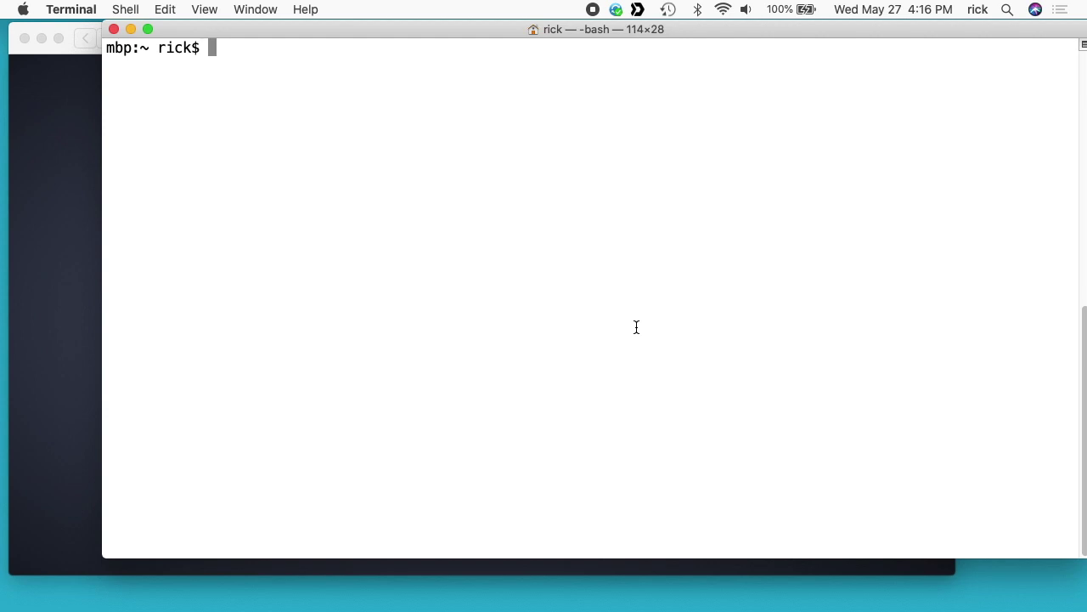
Ping 10528710.local from the terminal and interrupt the command.
type("ping 10528710.local")
key("Return")
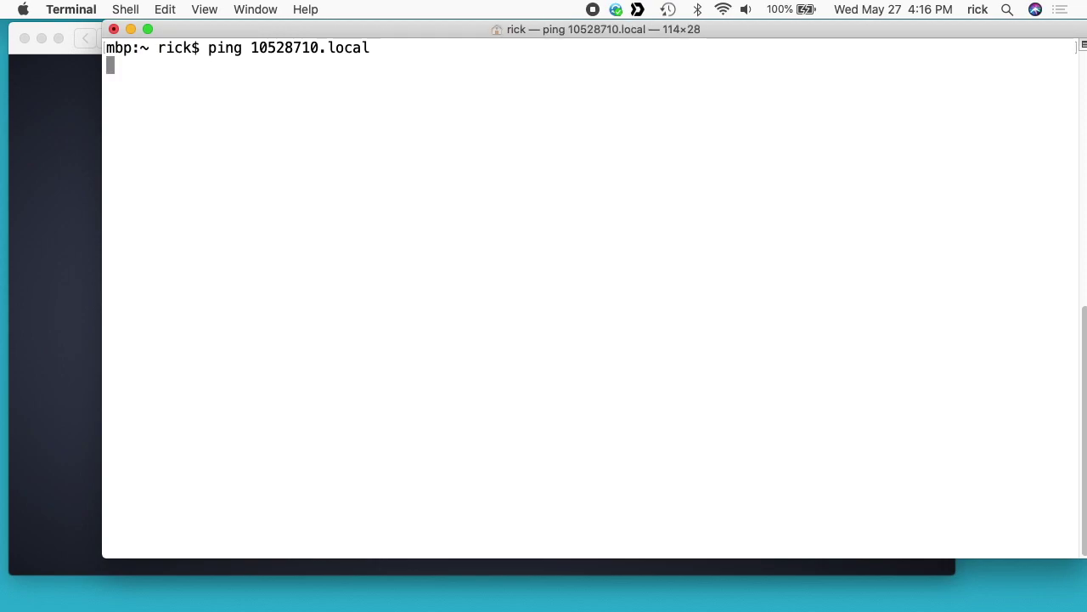
key("ctrl+c")
Recall the ffplay command and try to stream channel 8.1 from 10528710.local on port 5004.
key("Up")
key("Up")
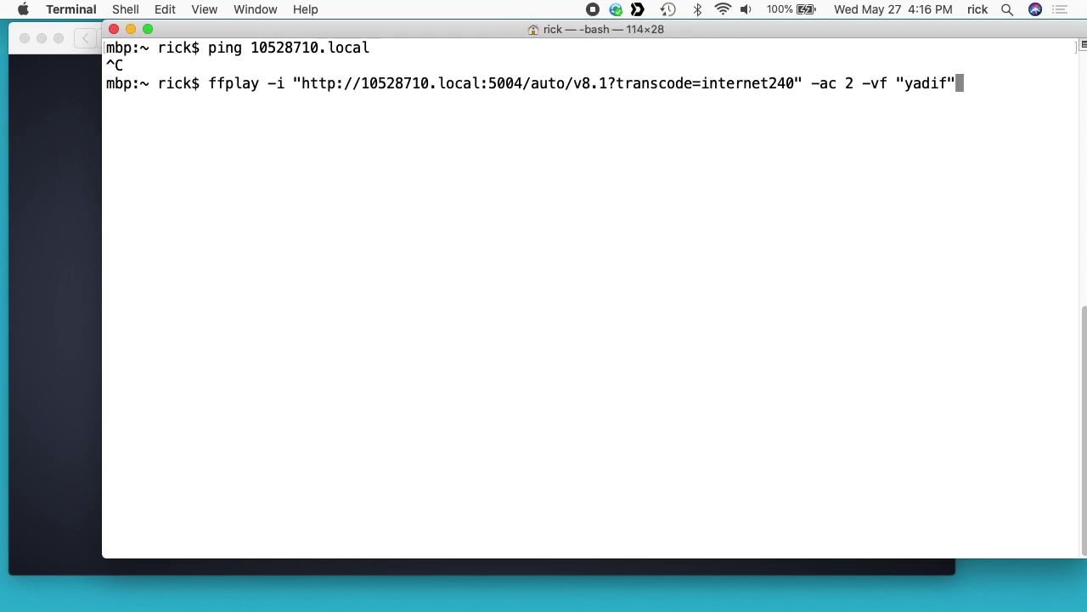
key("Return")
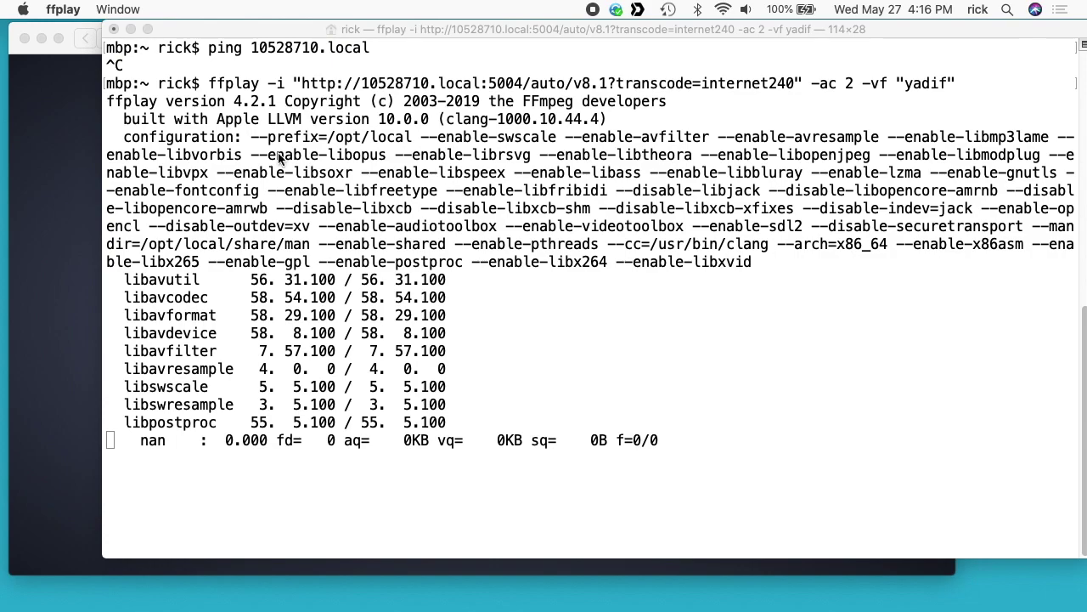
Switch to Safari to check the HDHomeRun's channel lineup through 192.168.7.188, return to its main page and switch back to Terminal.
key("super+Tab")
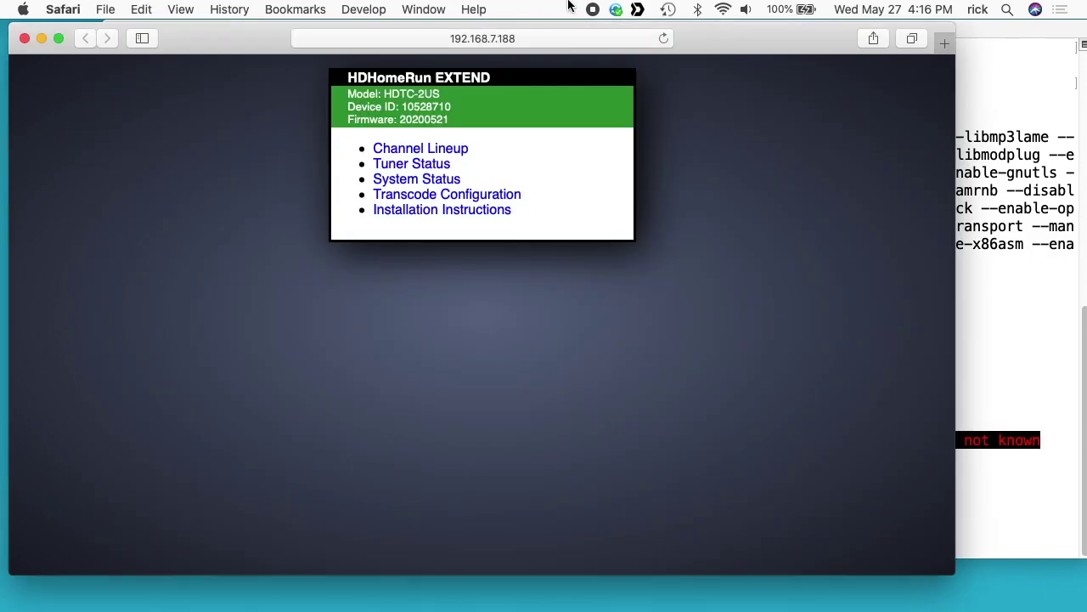
left_click(459, 150)
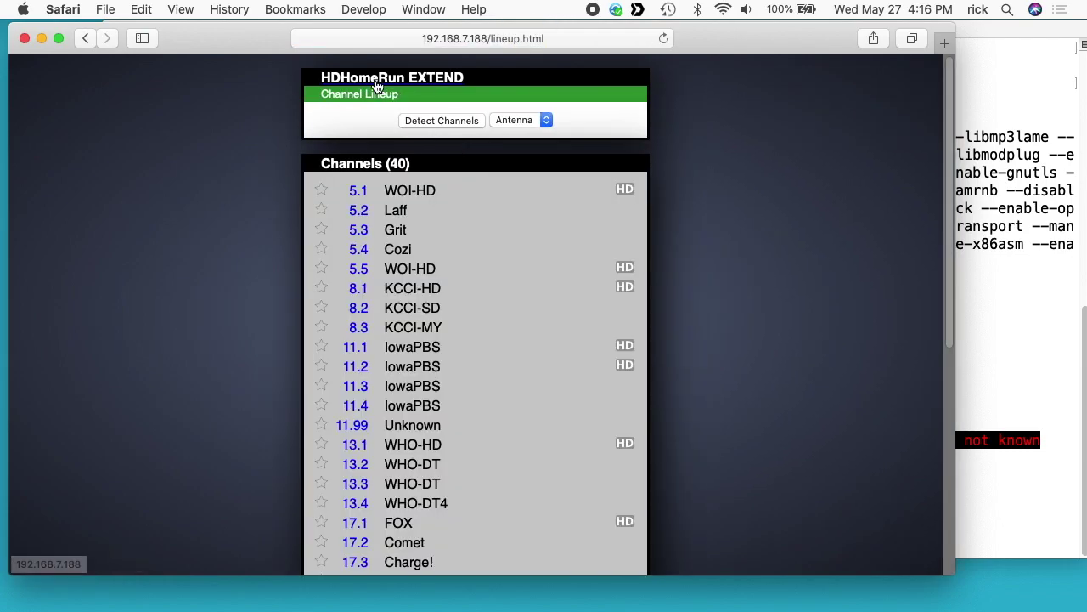
left_click(381, 82)
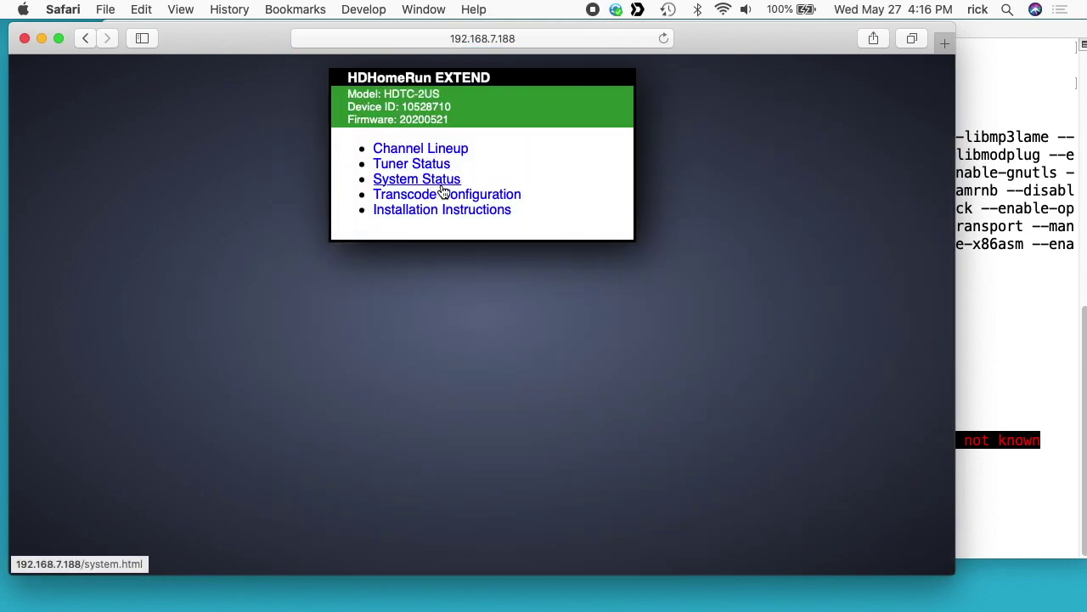
left_click(975, 258)
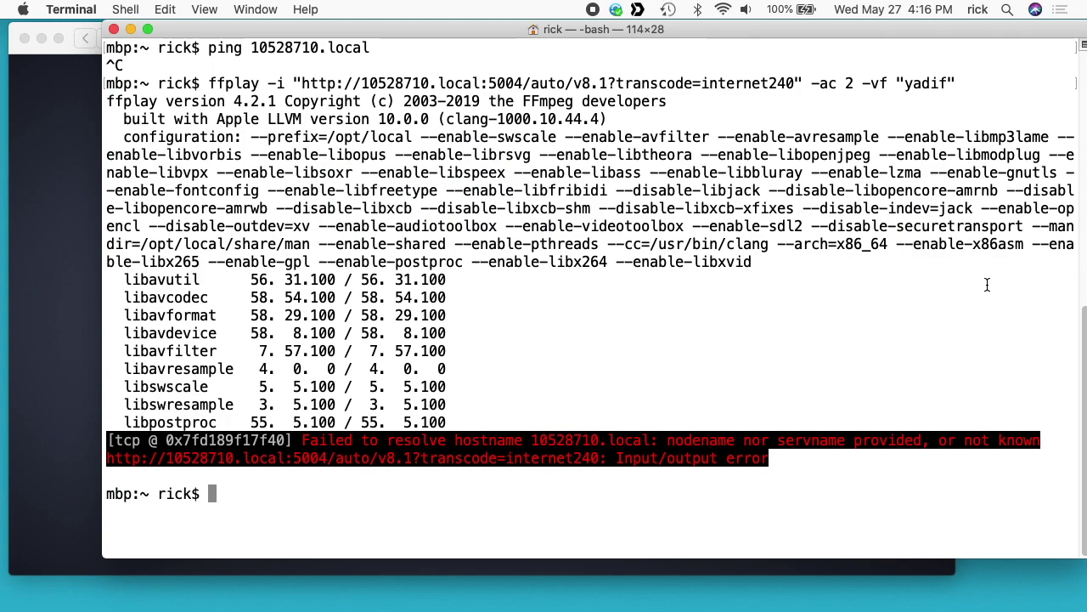